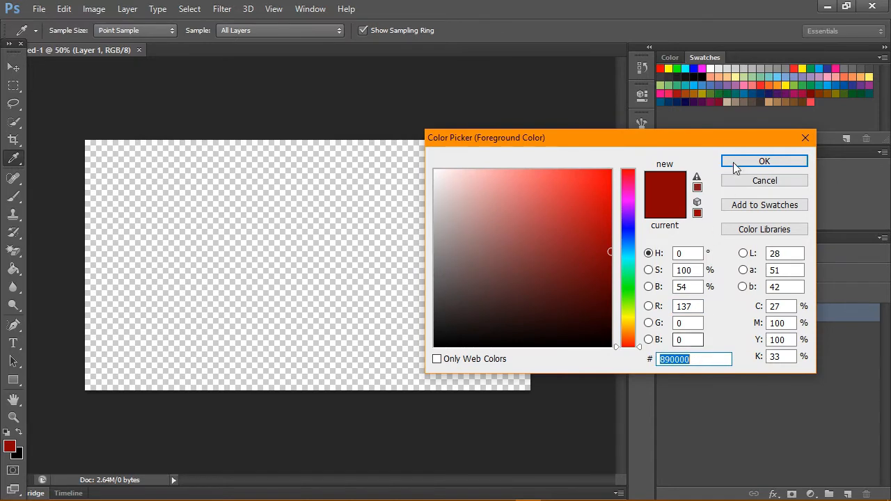
Fill Layer 1 with the dark red foreground colour 890000 using the Paint Bucket.
{"action": "left_click", "coordinate": [760, 161]}
{"action": "key", "text": "g"}
{"action": "right_click", "coordinate": [19, 273]}
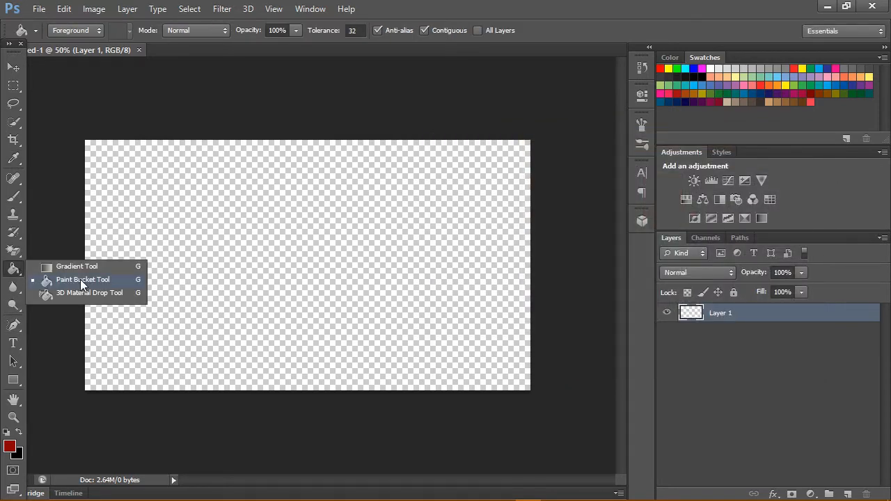
{"action": "left_click", "coordinate": [80, 279]}
{"action": "left_click", "coordinate": [224, 277]}
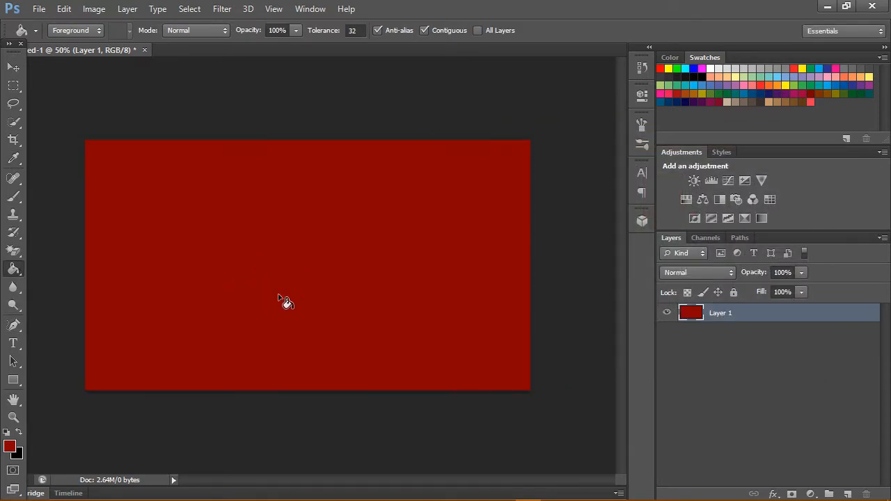
Set the foreground colour to white (ffffff) and add the text "LONG" in Cera Pro Black at 280 pt.
{"action": "left_click", "coordinate": [11, 447]}
{"action": "left_click_drag", "start_coordinate": [442, 336], "coordinate": [360, 144]}
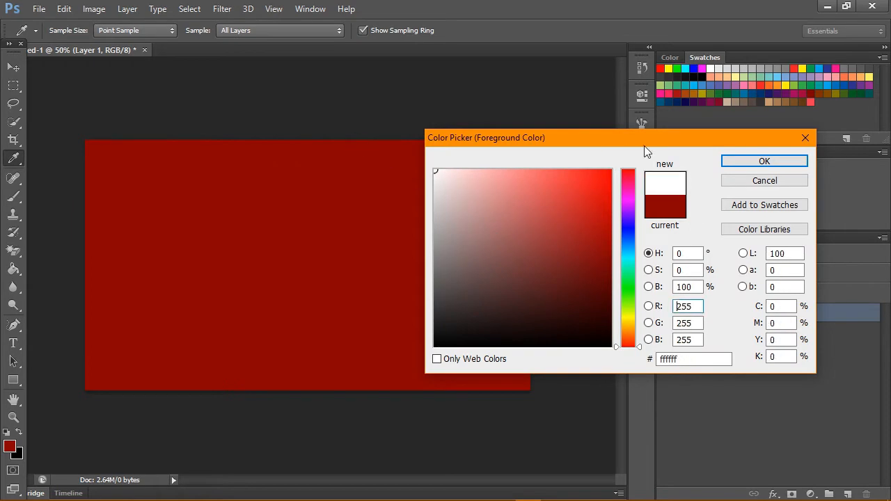
{"action": "left_click", "coordinate": [723, 161]}
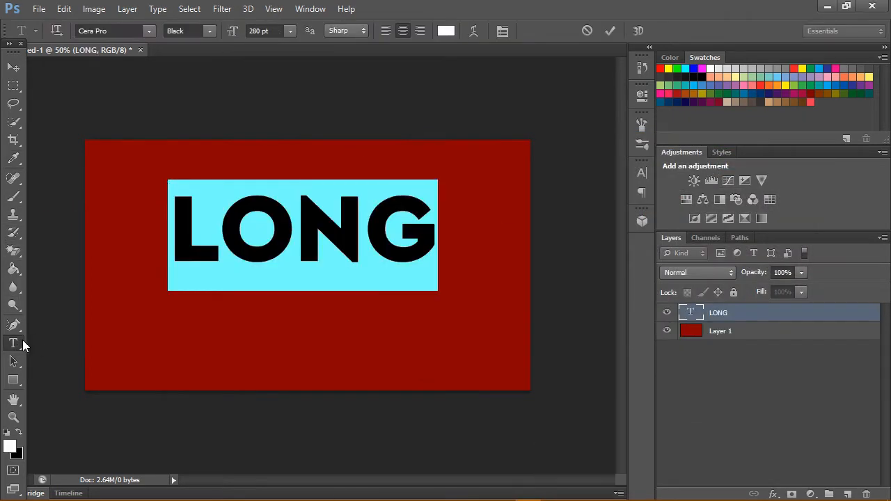
{"action": "double_click", "coordinate": [691, 315]}
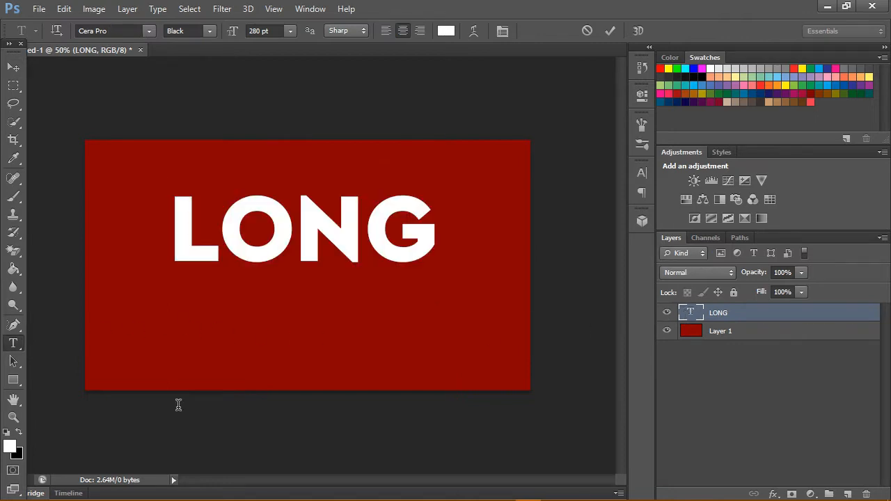
{"action": "left_click", "coordinate": [104, 31]}
{"action": "key", "text": "Tab"}
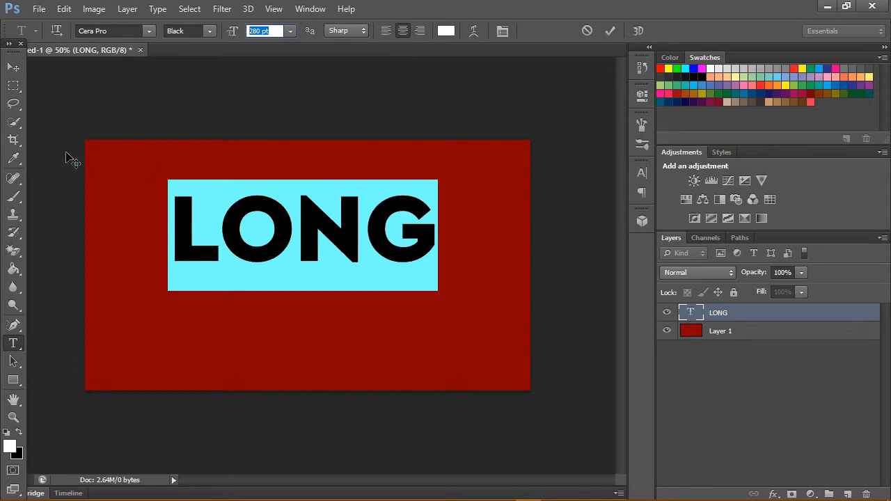
{"action": "left_click", "coordinate": [13, 85]}
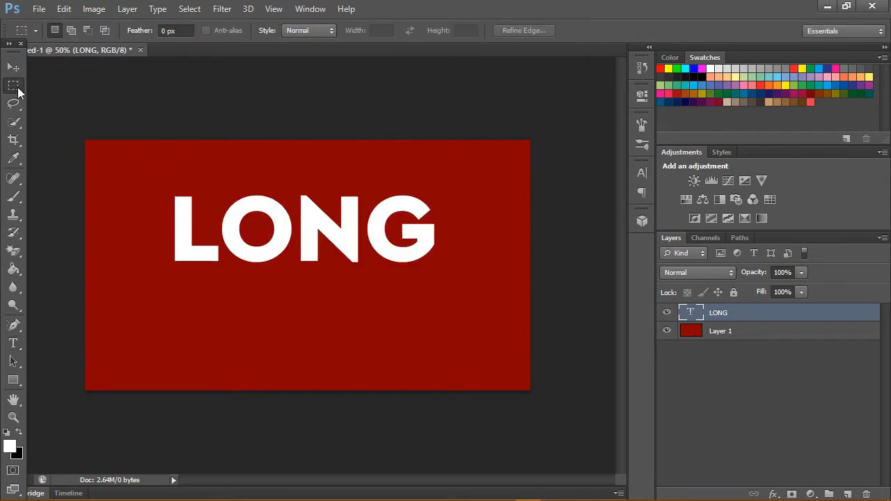
Add the white text "SHADOW" directly beneath LONG in Cera Pro Black at 174 pt.
{"action": "left_click", "coordinate": [13, 344]}
{"action": "left_click", "coordinate": [198, 314]}
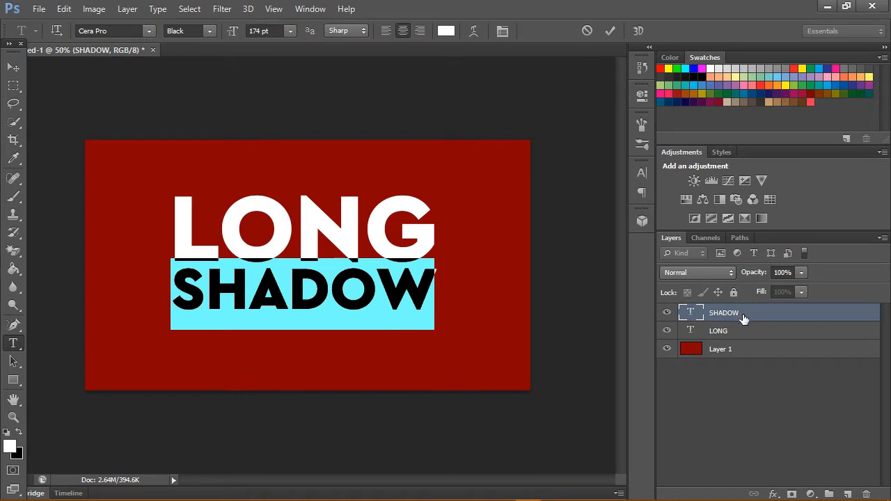
{"action": "left_click", "coordinate": [14, 69]}
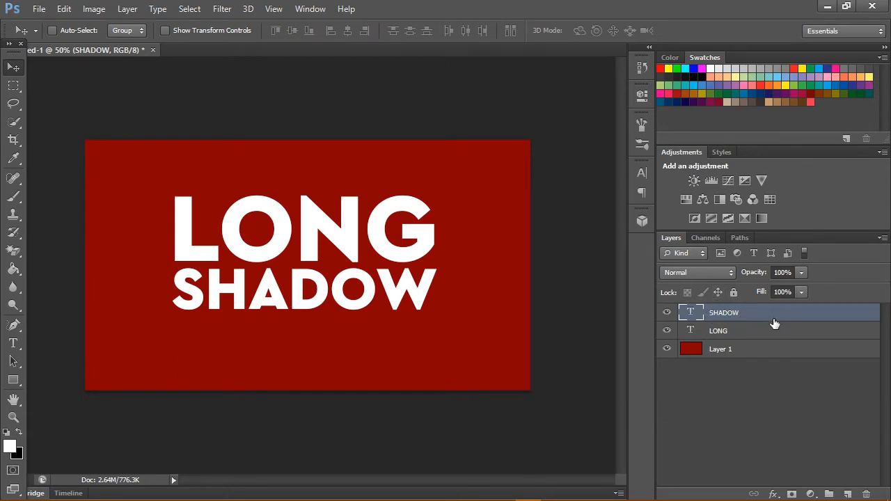
Duplicate the SHADOW and LONG text layers together within the same document.
{"action": "left_click", "coordinate": [794, 331], "text": "shift"}
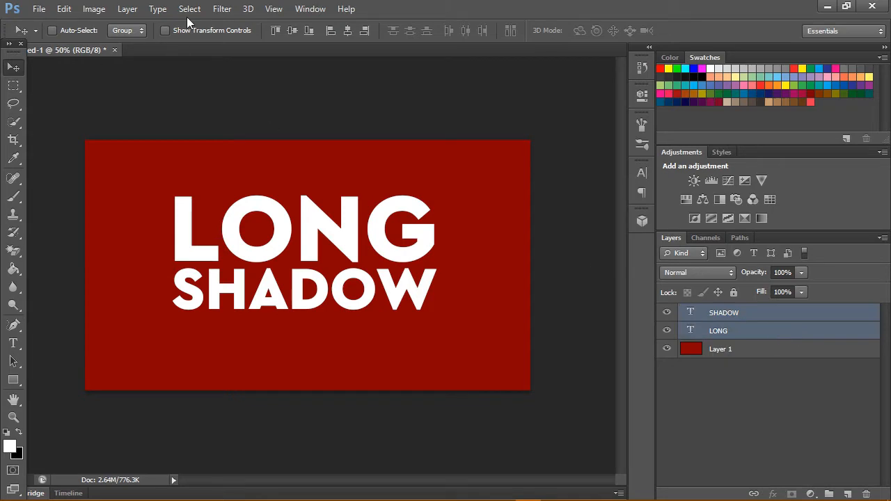
{"action": "left_click", "coordinate": [131, 9]}
{"action": "left_click", "coordinate": [179, 39]}
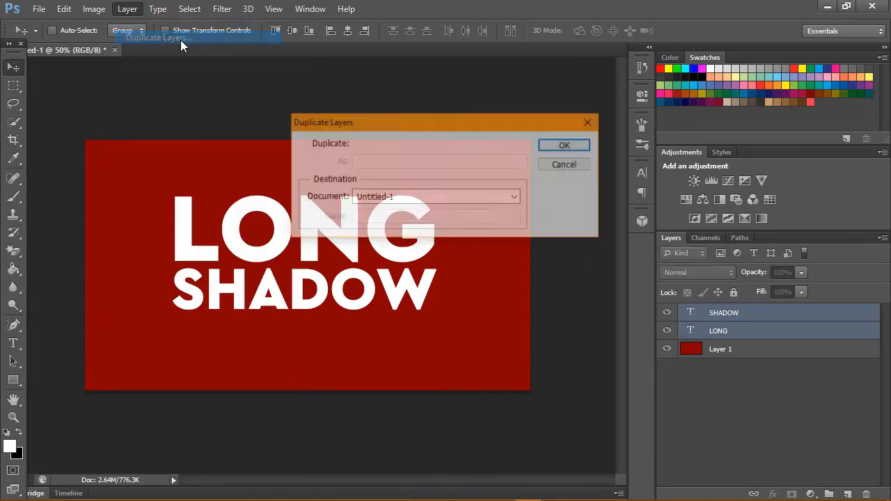
{"action": "left_click", "coordinate": [568, 148]}
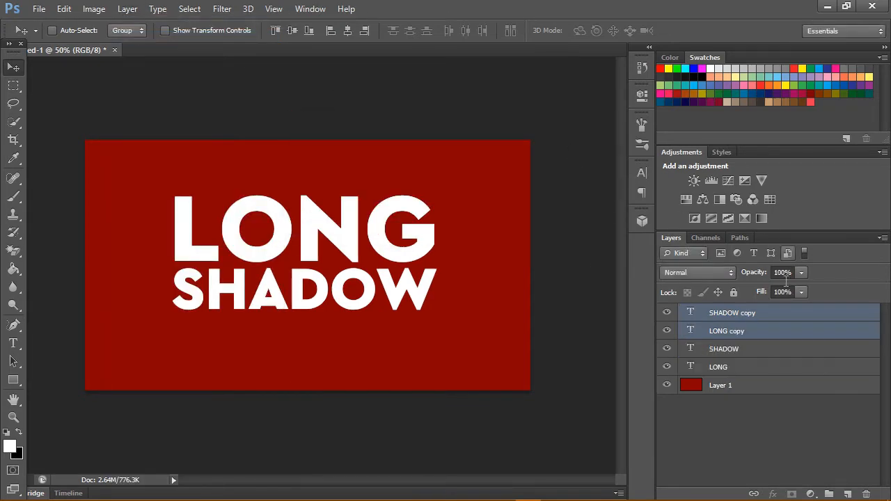
Move the two copied text layers below the original text layers and hide the originals.
{"action": "mouse_move", "coordinate": [750, 339]}
{"action": "left_mouse_down"}
{"action": "mouse_move", "coordinate": [748, 392]}
{"action": "mouse_move", "coordinate": [740, 353]}
{"action": "left_mouse_up"}
{"action": "left_click_drag", "start_coordinate": [678, 315], "coordinate": [674, 333]}
Change the text colour of the copied SHADOW and LONG layers to black and compare them with the white original.
{"action": "double_click", "coordinate": [690, 348]}
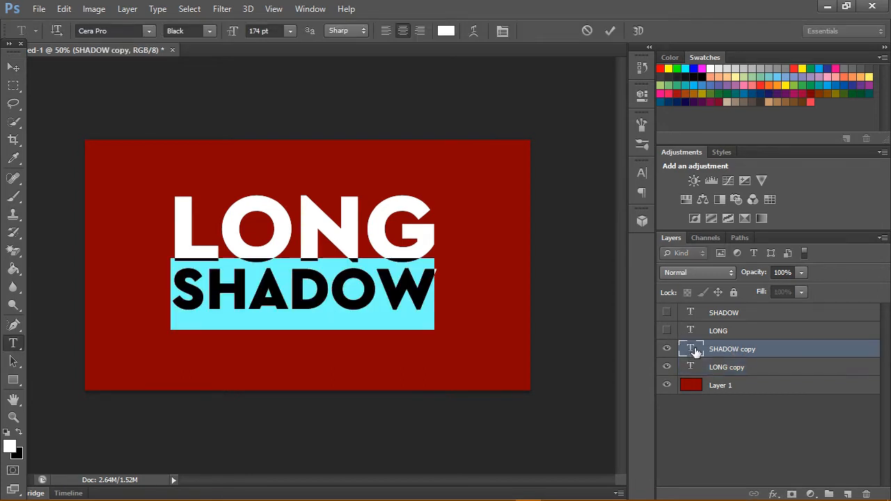
{"action": "left_click", "coordinate": [20, 433]}
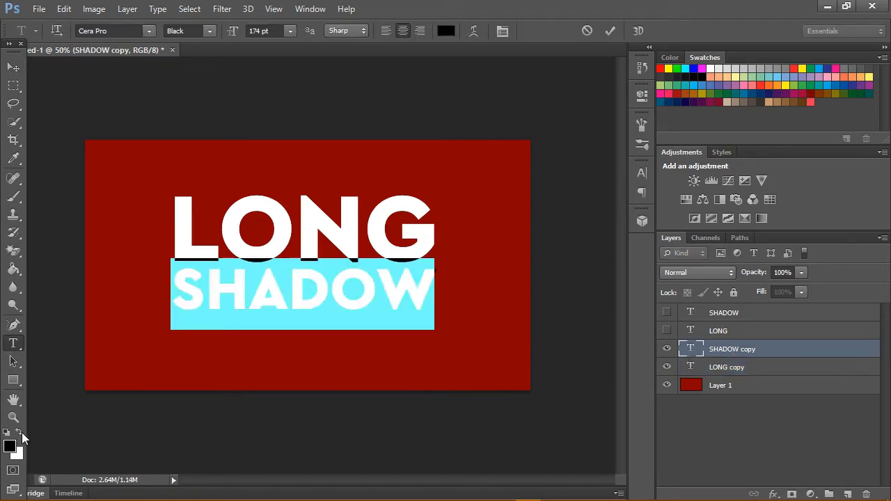
{"action": "double_click", "coordinate": [692, 367]}
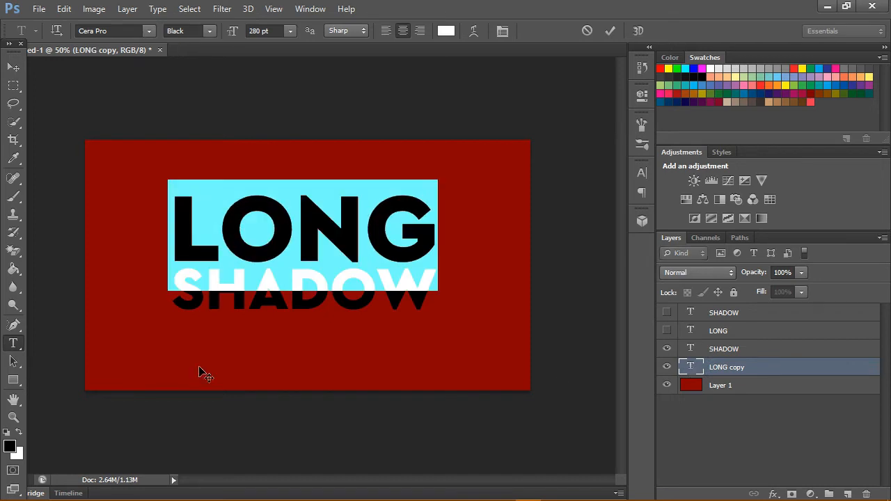
{"action": "left_click", "coordinate": [20, 432]}
{"action": "left_click", "coordinate": [13, 69]}
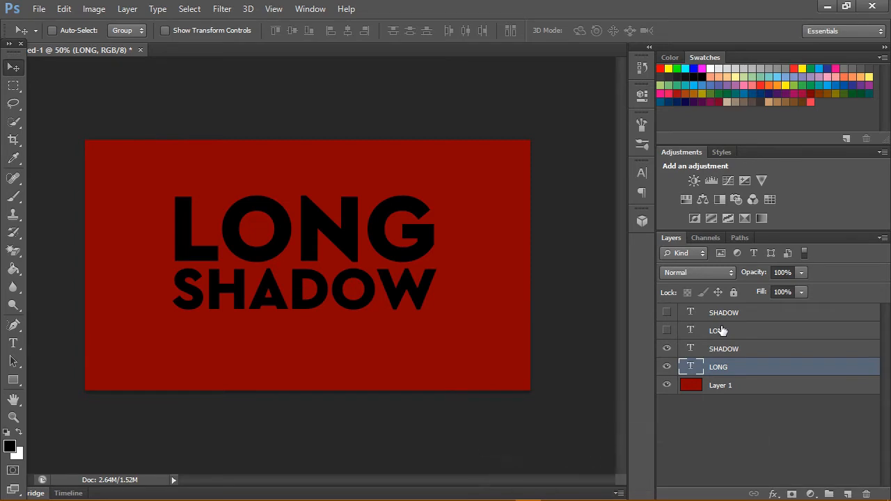
{"action": "left_click", "coordinate": [667, 312]}
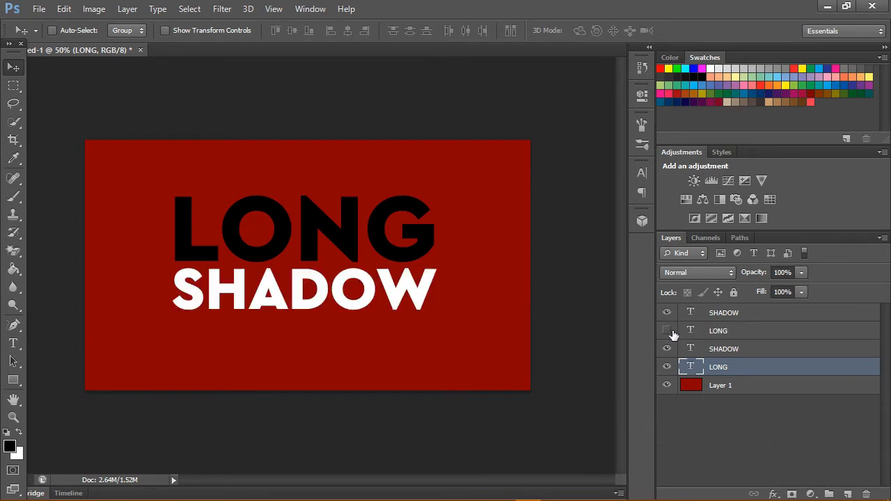
{"action": "left_click", "coordinate": [667, 312]}
Merge the black SHADOW and LONG text layers into a single layer.
{"action": "left_click", "coordinate": [730, 354], "text": "shift"}
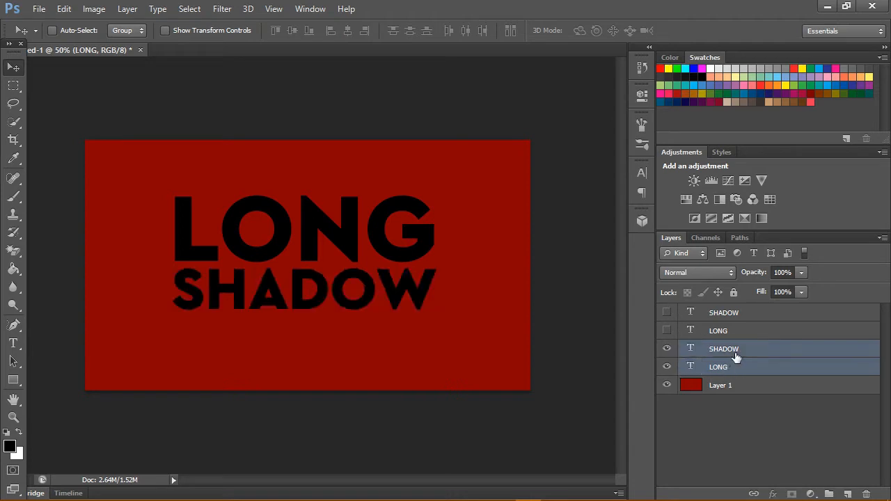
{"action": "left_click", "coordinate": [129, 9]}
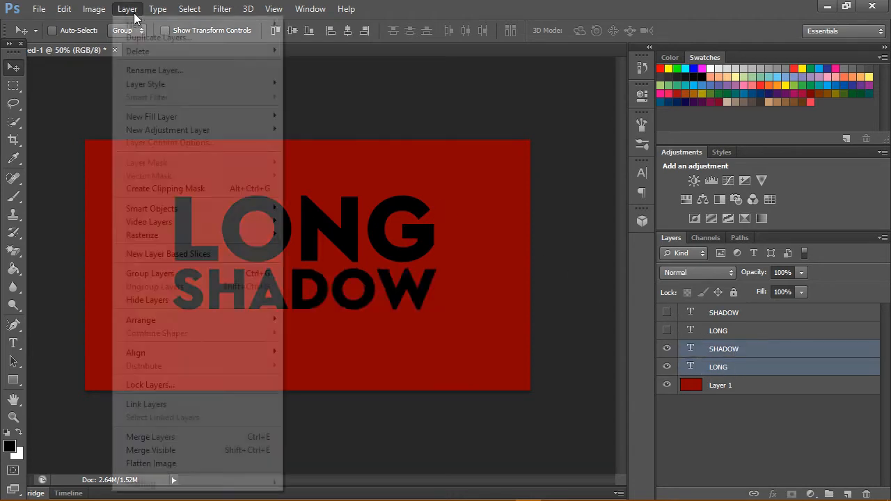
{"action": "left_click", "coordinate": [185, 437]}
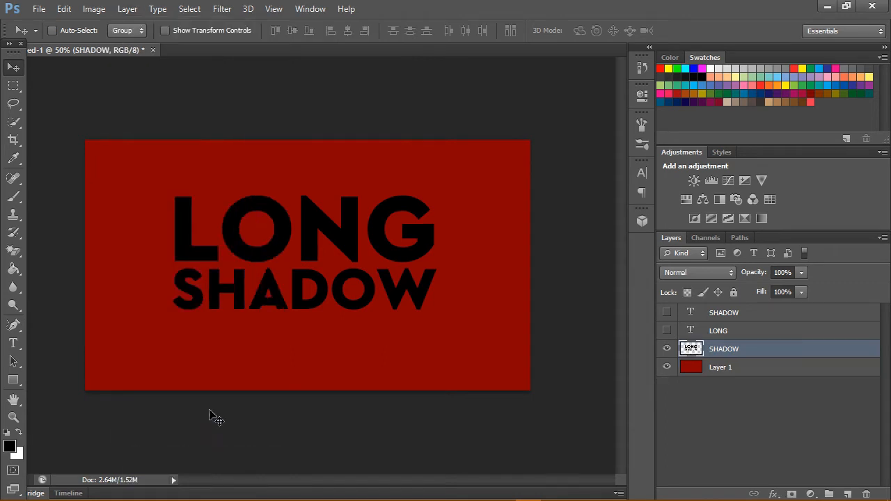
Show the white SHADOW and LONG text layers again and merge them into a single layer.
{"action": "left_click", "coordinate": [740, 333]}
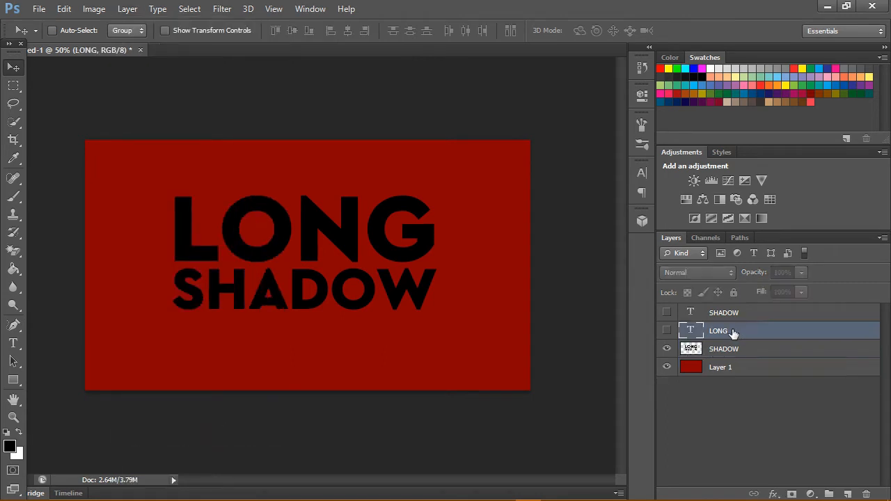
{"action": "left_click", "coordinate": [667, 312]}
{"action": "left_click", "coordinate": [667, 330]}
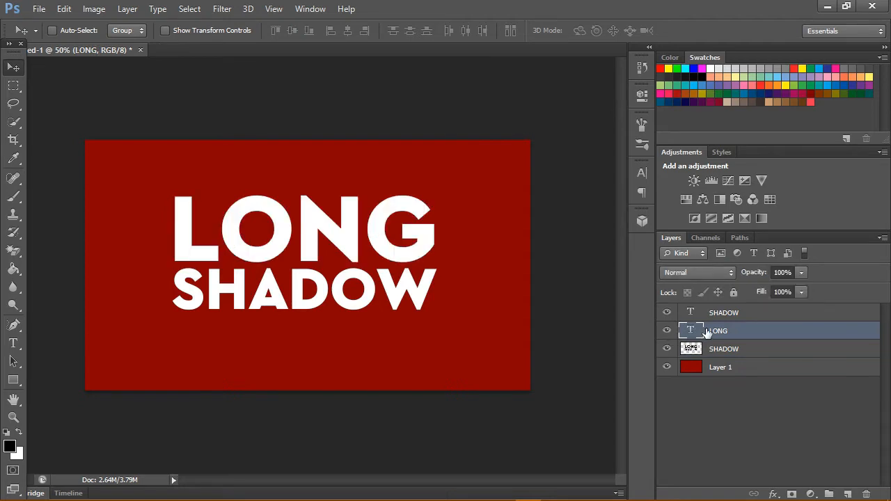
{"action": "left_click", "coordinate": [724, 312], "text": "shift"}
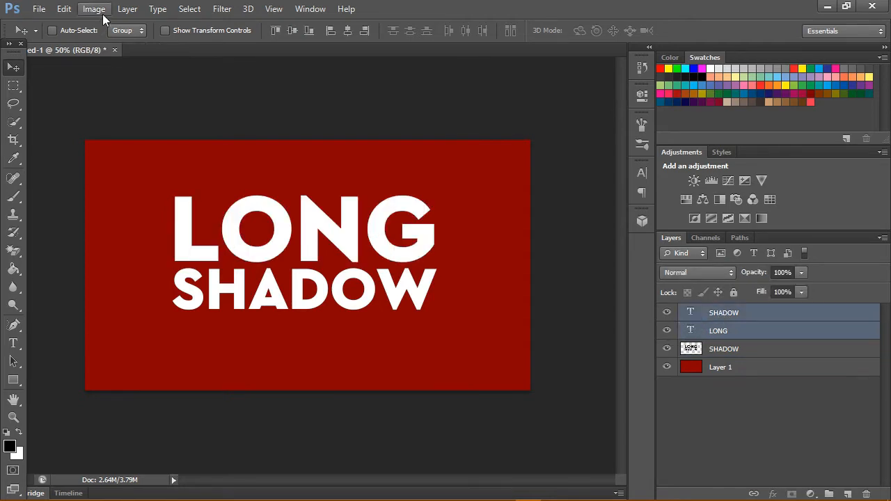
{"action": "left_click", "coordinate": [128, 10]}
{"action": "mouse_move", "coordinate": [166, 237]}
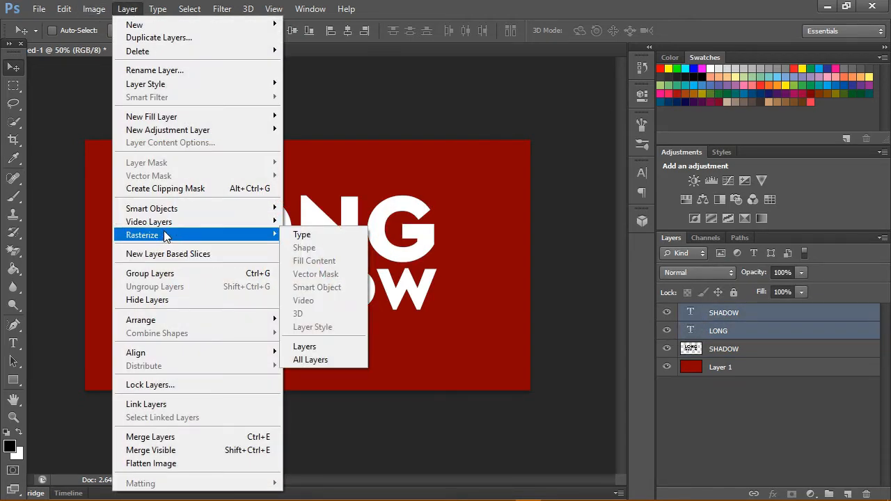
{"action": "left_click", "coordinate": [199, 440]}
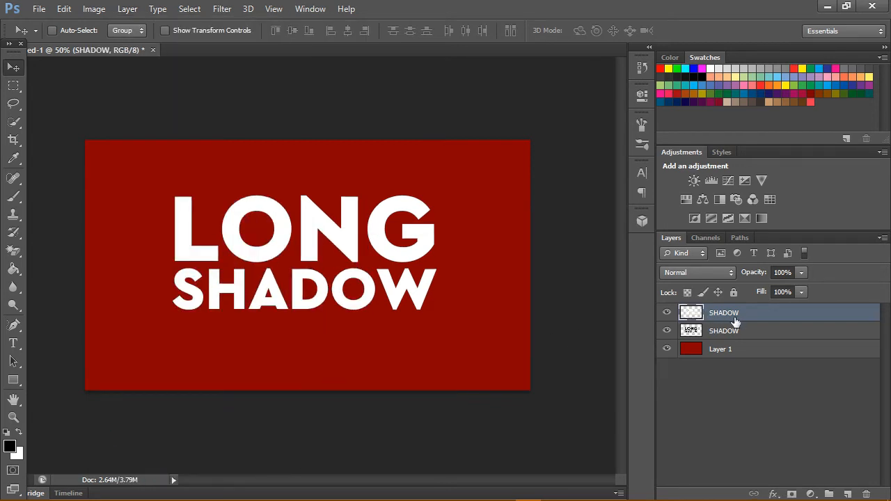
Rename the merged white text layer as TEXT.
{"action": "left_click", "coordinate": [667, 313]}
{"action": "left_click", "coordinate": [667, 313]}
{"action": "double_click", "coordinate": [728, 313]}
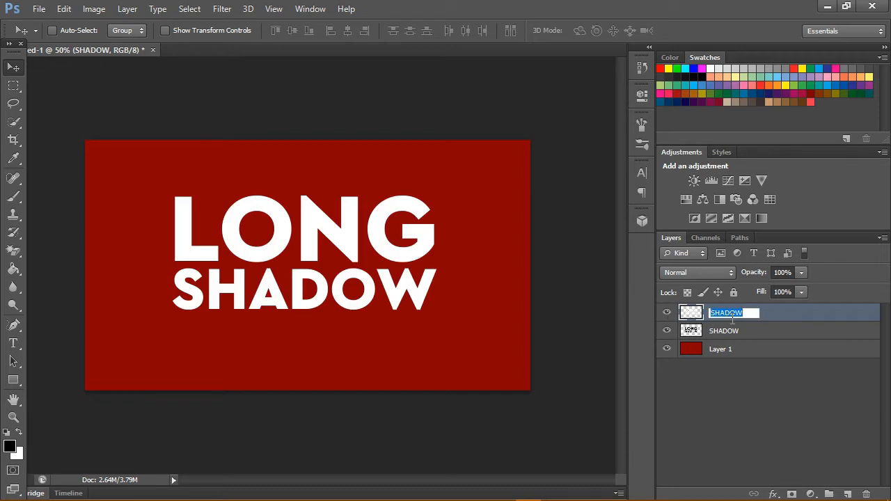
{"action": "type", "text": "TEXT"}
{"action": "left_click", "coordinate": [781, 377]}
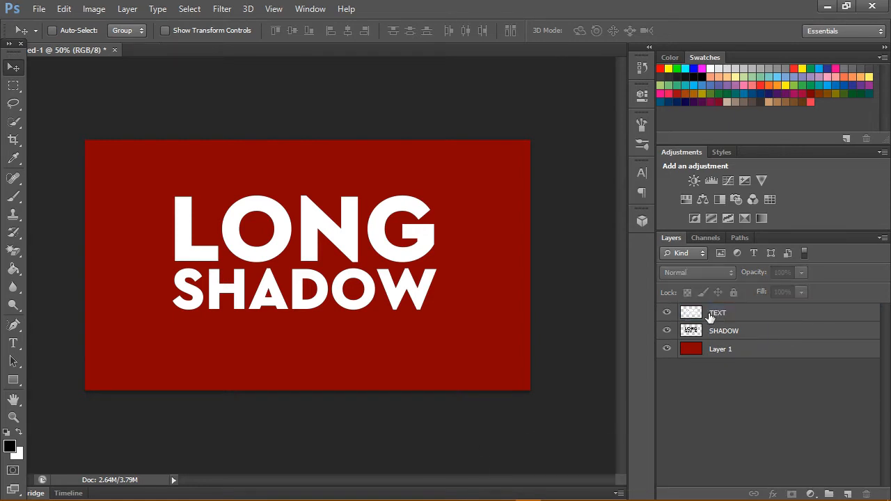
Move the TEXT and SHADOW layers together slightly upward on the canvas.
{"action": "left_click", "coordinate": [776, 319]}
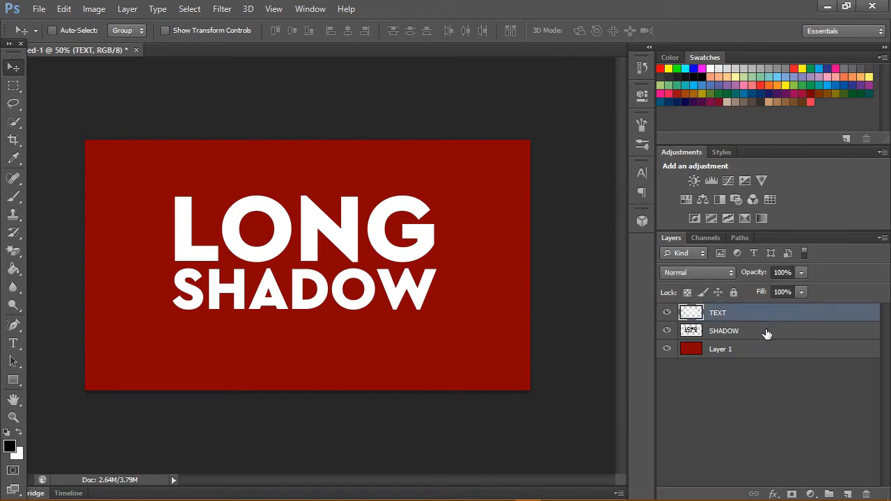
{"action": "left_click", "coordinate": [766, 333], "text": "shift"}
{"action": "left_click_drag", "start_coordinate": [408, 252], "coordinate": [404, 235]}
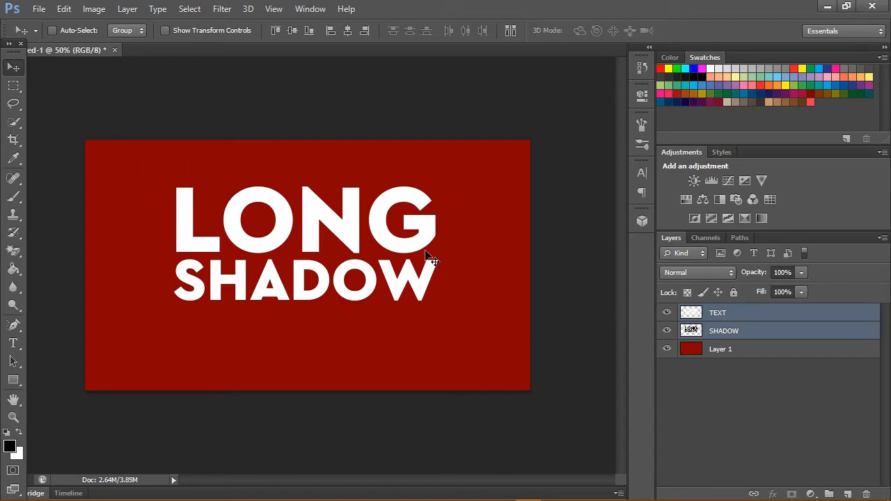
Free-transform the SHADOW layer, nudging it one step down and one step to the right, and apply the transform.
{"action": "left_click", "coordinate": [775, 332]}
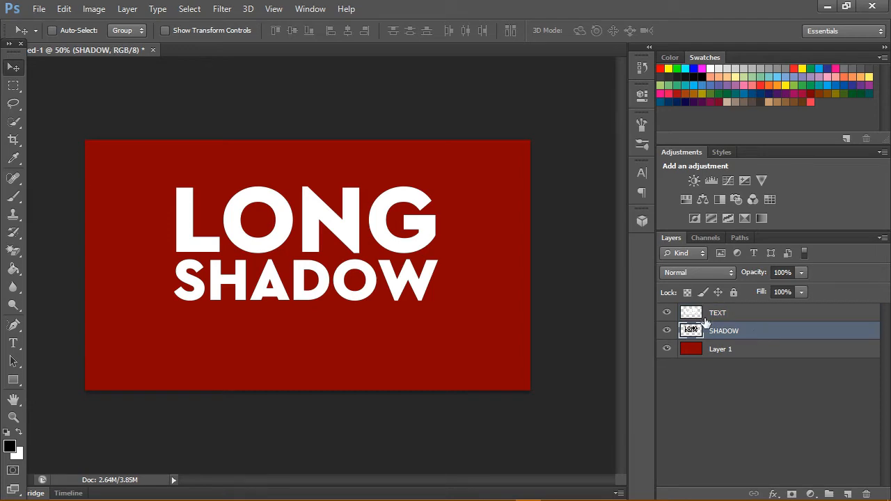
{"action": "left_click", "coordinate": [666, 313]}
{"action": "left_click", "coordinate": [666, 313]}
{"action": "left_click", "coordinate": [158, 10]}
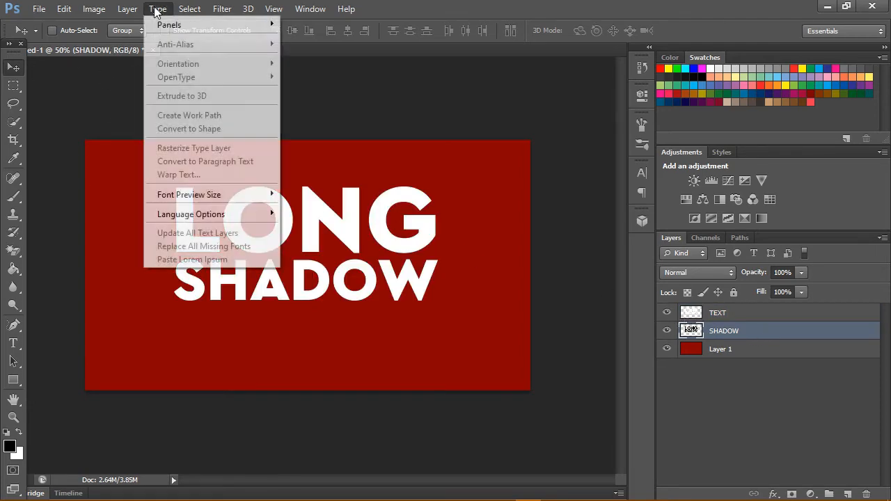
{"action": "mouse_move", "coordinate": [130, 9]}
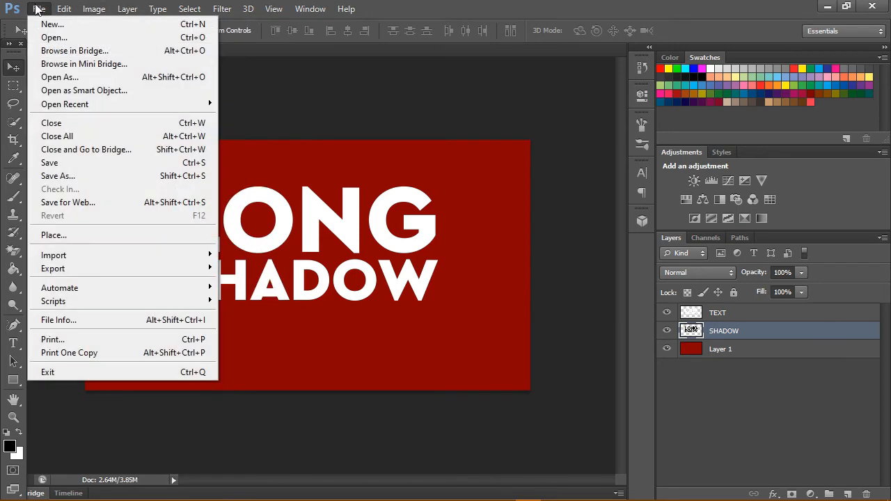
{"action": "mouse_move", "coordinate": [64, 9]}
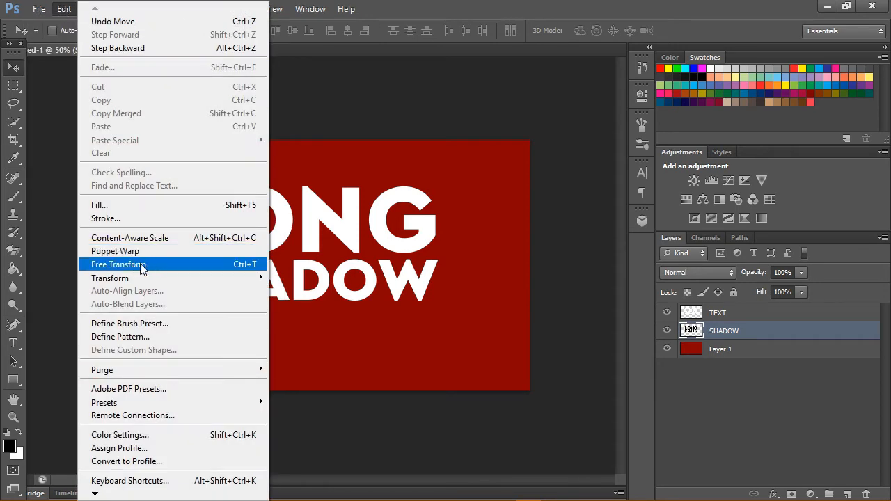
{"action": "left_click", "coordinate": [167, 265]}
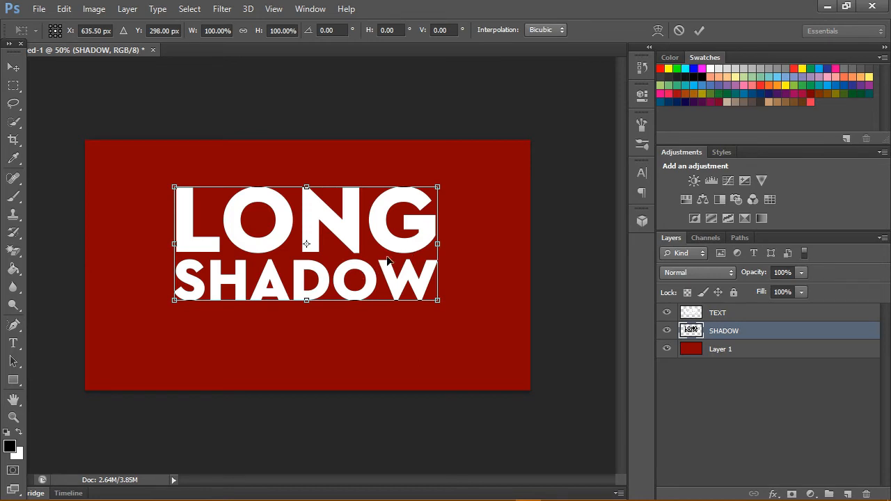
{"action": "key", "text": "Down"}
{"action": "key", "text": "Right"}
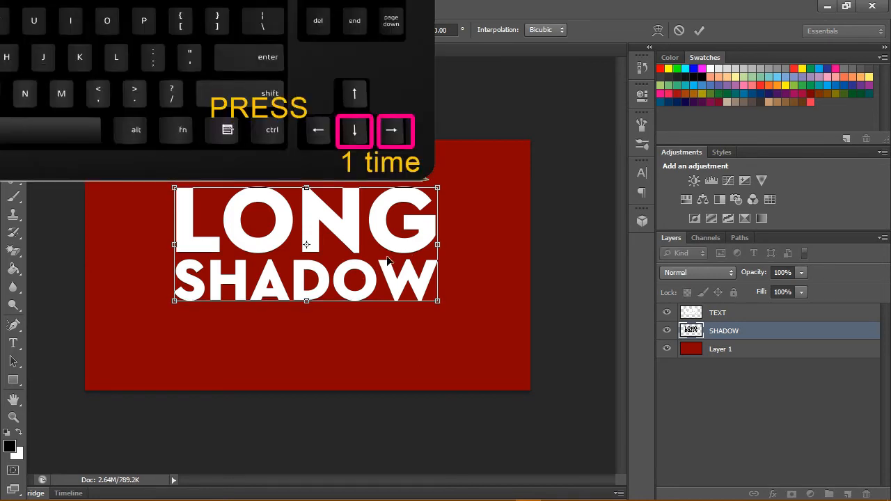
{"action": "key", "text": "Right"}
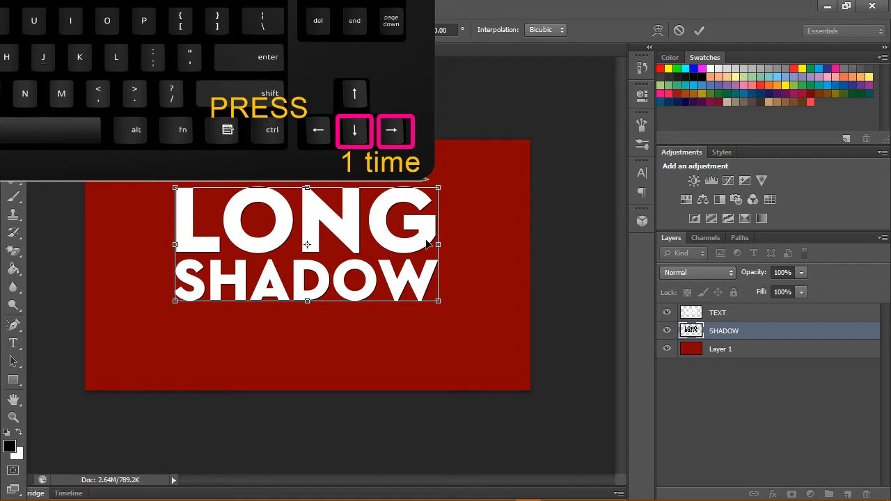
{"action": "left_click", "coordinate": [699, 30]}
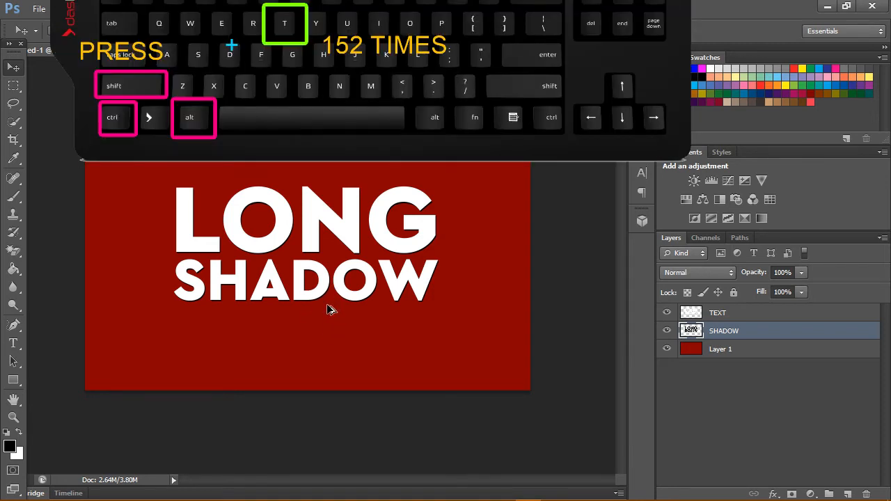
Duplicate the SHADOW layer 152 times with the last transform repeated, extending the black shadow diagonally past the canvas edge.
{"action": "key", "text": "ctrl+shift+alt+t"}
{"action": "key", "text": "ctrl+shift+alt+t"}
{"action": "key", "text": "ctrl+shift+alt+t"}
{"action": "key", "text": "ctrl+shift+alt+t"}
{"action": "key", "text": "ctrl+shift+alt+t"}
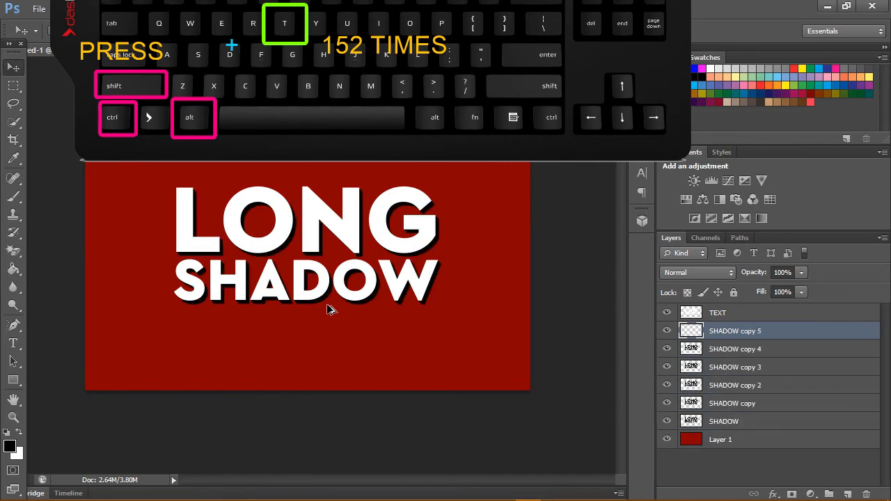
{"action": "key", "text": "ctrl+shift+alt+t"}
{"action": "key", "text": "ctrl+shift+alt+t"}
{"action": "key", "text": "ctrl+shift+alt+t"}
{"action": "key", "text": "ctrl+shift+alt+t"}
{"action": "key", "text": "ctrl+shift+alt+t"}
{"action": "key", "text": "ctrl+shift+alt+t"}
{"action": "key", "text": "ctrl+shift+alt+t"}
{"action": "key", "text": "ctrl+shift+alt+t"}
{"action": "key", "text": "ctrl+shift+alt+t"}
{"action": "key", "text": "ctrl+shift+alt+t"}
{"action": "key", "text": "ctrl+shift+alt+t"}
{"action": "key", "text": "ctrl+shift+alt+t"}
{"action": "key", "text": "ctrl+shift+alt+t"}
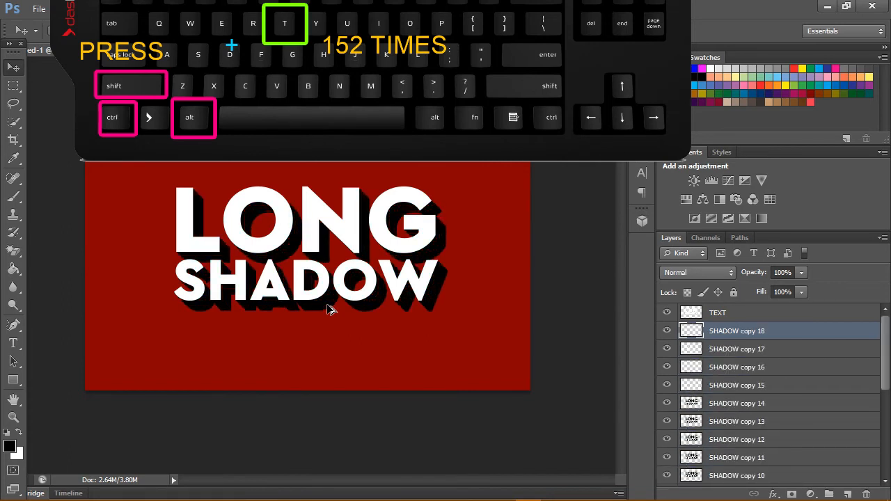
{"action": "key", "text": "ctrl+shift+alt+t"}
{"action": "key", "text": "ctrl+shift+alt+t"}
{"action": "key", "text": "ctrl+shift+alt+t"}
{"action": "key", "text": "ctrl+shift+alt+t"}
{"action": "key", "text": "ctrl+shift+alt+t"}
{"action": "key", "text": "ctrl+shift+alt+t"}
{"action": "key", "text": "ctrl+shift+alt+t"}
{"action": "key", "text": "ctrl+shift+alt+t"}
{"action": "key", "text": "ctrl+shift+alt+t"}
{"action": "key", "text": "ctrl+shift+alt+t"}
{"action": "key", "text": "ctrl+shift+alt+t"}
{"action": "key", "text": "ctrl+shift+alt+t"}
{"action": "key", "text": "ctrl+shift+alt+t"}
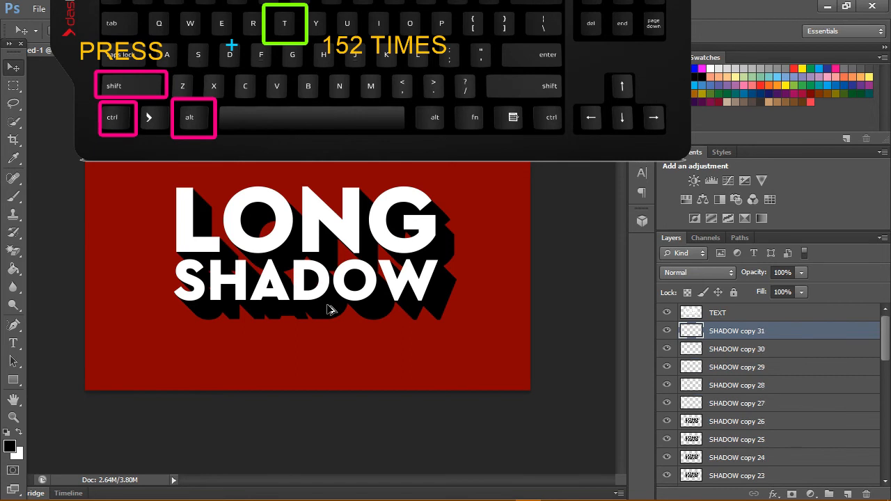
{"action": "key", "text": "ctrl+shift+alt+t"}
{"action": "key", "text": "ctrl+shift+alt+t"}
{"action": "key", "text": "ctrl+shift+alt+t"}
{"action": "key", "text": "ctrl+shift+alt+t"}
{"action": "key", "text": "ctrl+shift+alt+t"}
{"action": "key", "text": "ctrl+shift+alt+t"}
{"action": "key", "text": "ctrl+shift+alt+t"}
{"action": "key", "text": "ctrl+shift+alt+t"}
{"action": "key", "text": "ctrl+shift+alt+t"}
{"action": "key", "text": "ctrl+shift+alt+t"}
{"action": "key", "text": "ctrl+shift+alt+t"}
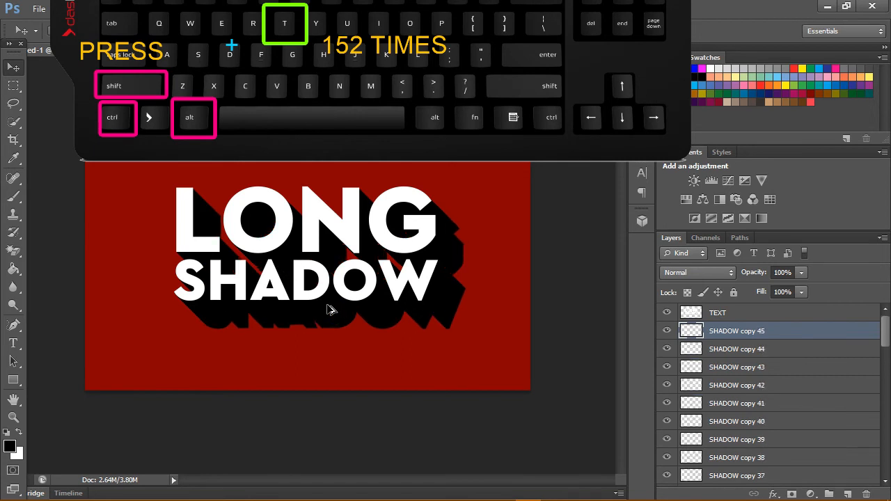
{"action": "key", "text": "ctrl+shift+alt+t"}
{"action": "key", "text": "ctrl+shift+alt+t"}
{"action": "key", "text": "ctrl+shift+alt+t"}
{"action": "key", "text": "ctrl+shift+alt+t"}
{"action": "key", "text": "ctrl+shift+alt+t"}
{"action": "key", "text": "ctrl+shift+alt+t"}
{"action": "key", "text": "ctrl+shift+alt+t"}
{"action": "key", "text": "ctrl+shift+alt+t"}
{"action": "key", "text": "ctrl+shift+alt+t"}
{"action": "key", "text": "ctrl+shift+alt+t"}
{"action": "key", "text": "ctrl+shift+alt+t"}
{"action": "key", "text": "ctrl+shift+alt+t"}
{"action": "key", "text": "ctrl+shift+alt+t"}
{"action": "key", "text": "ctrl+shift+alt+t"}
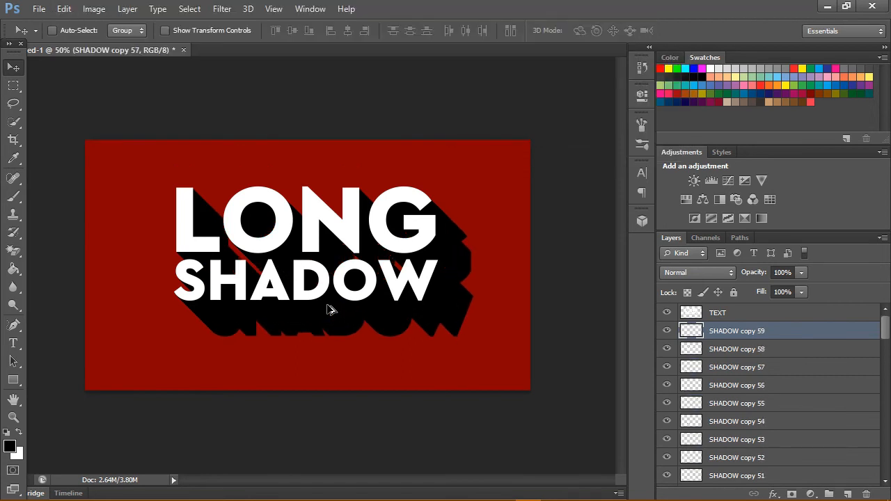
{"action": "key", "text": "ctrl+shift+alt+t"}
{"action": "key", "text": "ctrl+shift+alt+t"}
{"action": "key", "text": "ctrl+shift+alt+t"}
{"action": "key", "text": "ctrl+shift+alt+t"}
{"action": "key", "text": "ctrl+shift+alt+t"}
{"action": "key", "text": "ctrl+shift+alt+t"}
{"action": "key", "text": "ctrl+shift+alt+t"}
{"action": "key", "text": "ctrl+shift+alt+t"}
{"action": "key", "text": "ctrl+shift+alt+t"}
{"action": "key", "text": "ctrl+shift+alt+t"}
{"action": "key", "text": "ctrl+shift+alt+t"}
{"action": "key", "text": "ctrl+shift+alt+t"}
{"action": "key", "text": "ctrl+shift+alt+t"}
{"action": "key", "text": "ctrl+shift+alt+t"}
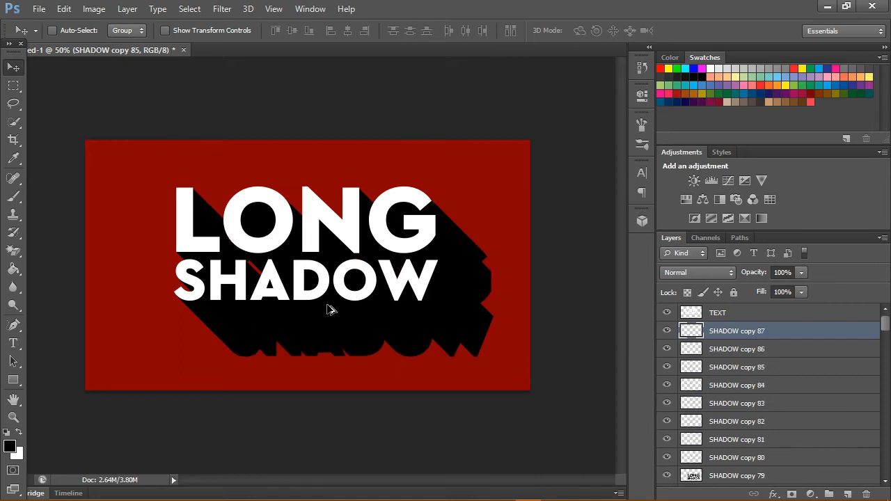
{"action": "key", "text": "ctrl+shift+alt+t"}
{"action": "key", "text": "ctrl+shift+alt+t"}
{"action": "key", "text": "ctrl+shift+alt+t"}
{"action": "key", "text": "ctrl+shift+alt+t"}
{"action": "key", "text": "ctrl+shift+alt+t"}
{"action": "key", "text": "ctrl+shift+alt+t"}
{"action": "key", "text": "ctrl+shift+alt+t"}
{"action": "key", "text": "ctrl+shift+alt+t"}
{"action": "key", "text": "ctrl+shift+alt+t"}
{"action": "key", "text": "ctrl+shift+alt+t"}
{"action": "key", "text": "ctrl+shift+alt+t"}
{"action": "key", "text": "ctrl+shift+alt+t"}
{"action": "key", "text": "ctrl+shift+alt+t"}
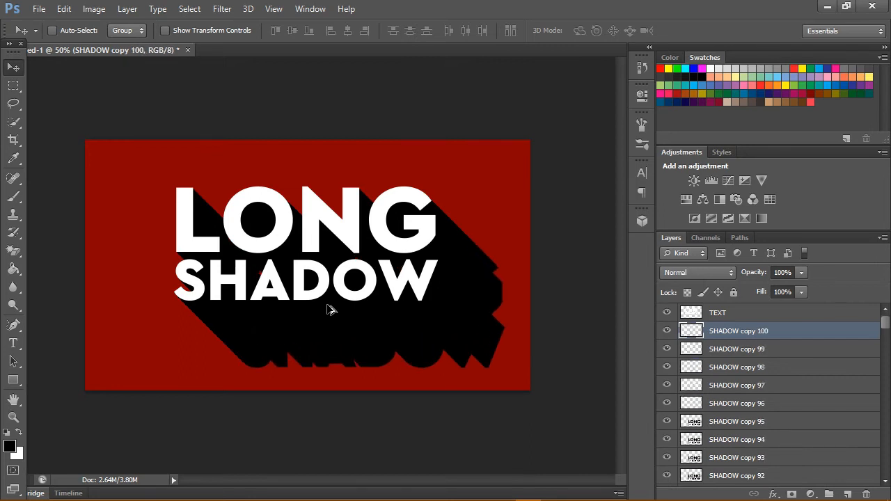
{"action": "key", "text": "ctrl+shift+alt+t"}
{"action": "key", "text": "ctrl+shift+alt+t"}
{"action": "key", "text": "ctrl+shift+alt+t"}
{"action": "key", "text": "ctrl+shift+alt+t"}
{"action": "key", "text": "ctrl+shift+alt+t"}
{"action": "key", "text": "ctrl+shift+alt+t"}
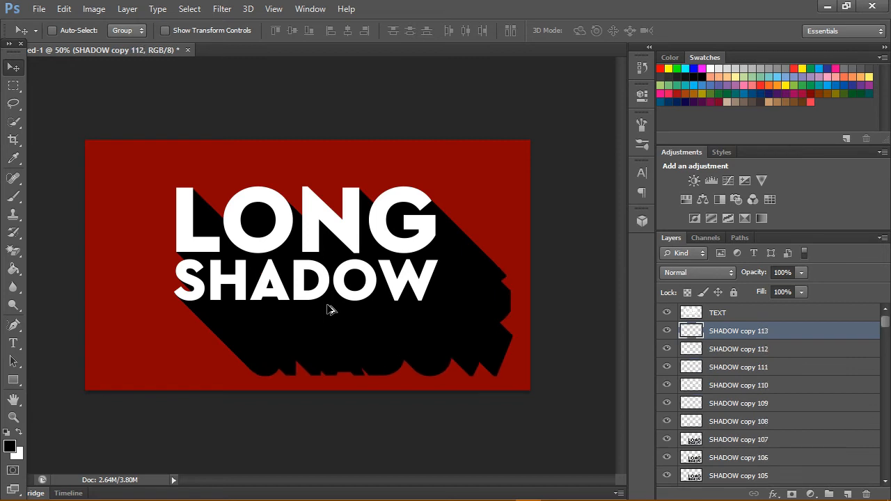
{"action": "key", "text": "ctrl+shift+alt+t"}
{"action": "key", "text": "ctrl+shift+alt+t"}
{"action": "key", "text": "ctrl+shift+alt+t"}
{"action": "key", "text": "ctrl+shift+alt+t"}
{"action": "key", "text": "ctrl+shift+alt+t"}
{"action": "key", "text": "ctrl+shift+alt+t"}
{"action": "key", "text": "ctrl+shift+alt+t"}
{"action": "key", "text": "ctrl+shift+alt+t"}
{"action": "key", "text": "ctrl+shift+alt+t"}
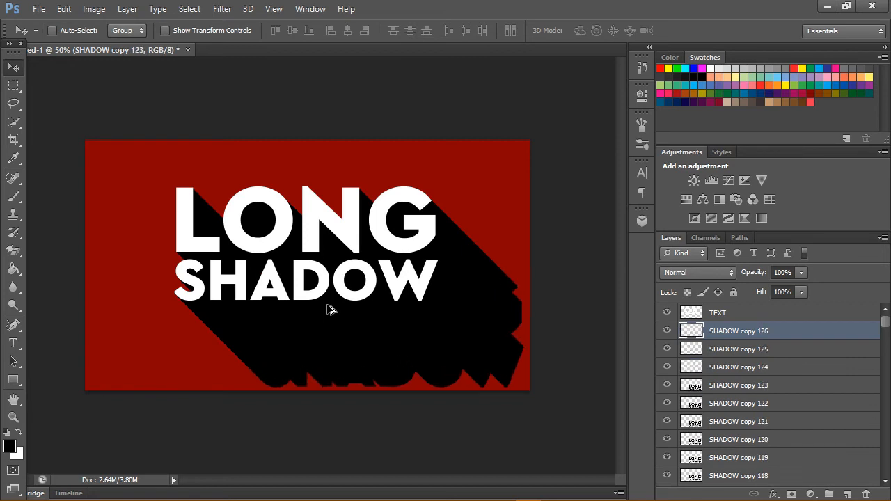
{"action": "key", "text": "ctrl+shift+alt+t"}
{"action": "key", "text": "ctrl+shift+alt+t"}
{"action": "key", "text": "ctrl+shift+alt+t"}
{"action": "key", "text": "ctrl+shift+alt+t"}
{"action": "key", "text": "ctrl+shift+alt+t"}
{"action": "key", "text": "ctrl+shift+alt+t"}
{"action": "key", "text": "ctrl+shift+alt+t"}
{"action": "key", "text": "ctrl+shift+alt+t"}
{"action": "key", "text": "ctrl+shift+alt+t"}
{"action": "key", "text": "ctrl+shift+alt+t"}
{"action": "key", "text": "ctrl+shift+alt+t"}
{"action": "key", "text": "ctrl+shift+alt+t"}
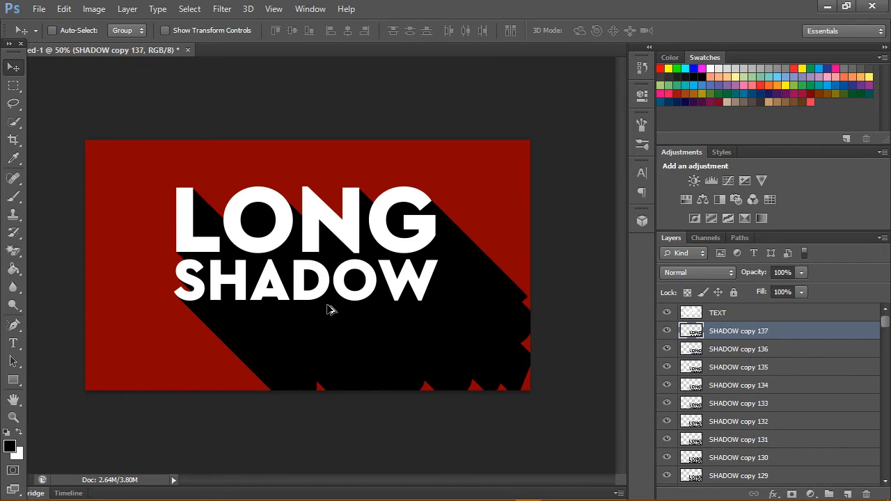
{"action": "key", "text": "ctrl+shift+alt+t"}
{"action": "key", "text": "ctrl+shift+alt+t"}
{"action": "key", "text": "ctrl+shift+alt+t"}
{"action": "key", "text": "ctrl+shift+alt+t"}
{"action": "key", "text": "ctrl+shift+alt+t"}
{"action": "key", "text": "ctrl+shift+alt+t"}
{"action": "key", "text": "ctrl+shift+alt+t"}
{"action": "key", "text": "ctrl+shift+alt+t"}
{"action": "key", "text": "ctrl+shift+alt+t"}
{"action": "key", "text": "ctrl+shift+alt+t"}
{"action": "key", "text": "ctrl+shift+alt+t"}
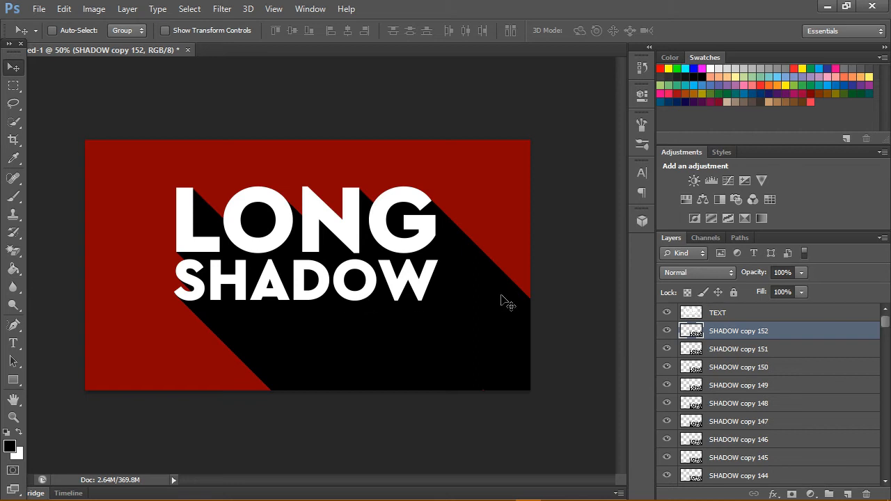
Merge all SHADOW layers, from SHADOW copy 152 down to the original SHADOW, into a single layer.
{"action": "scroll", "coordinate": [777, 332], "scroll_direction": "down", "scroll_amount": 4}
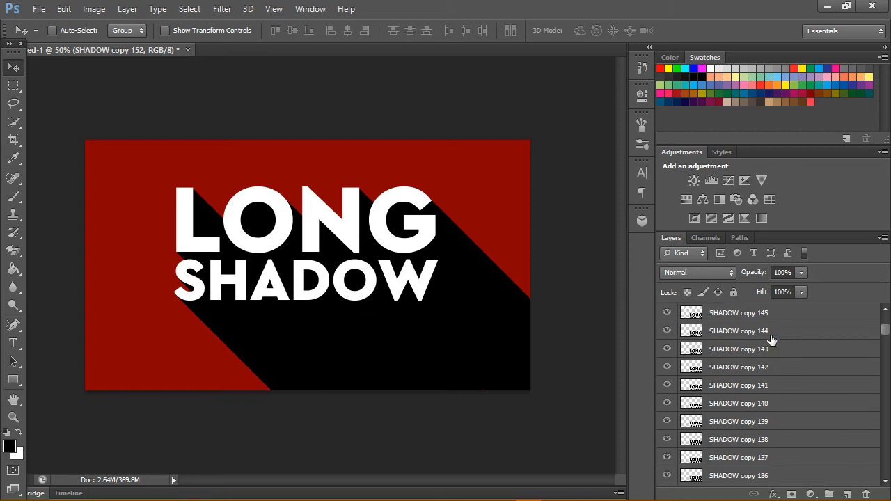
{"action": "left_click_drag", "start_coordinate": [886, 336], "coordinate": [886, 478]}
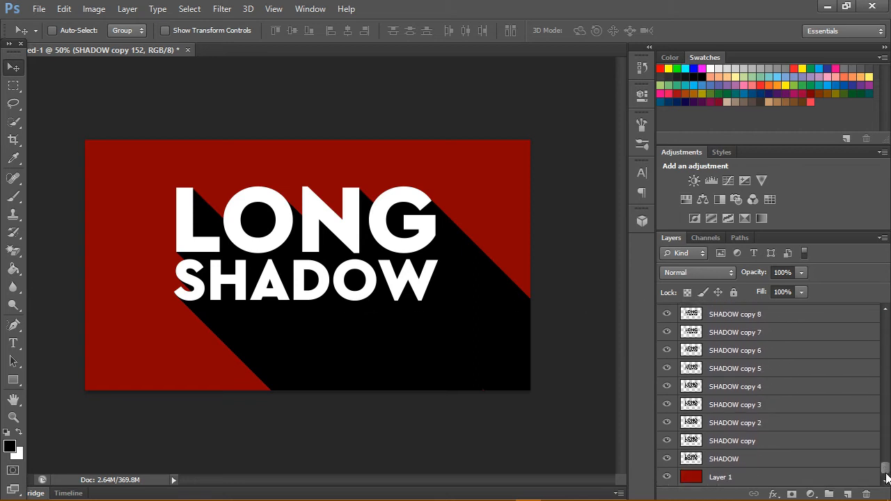
{"action": "left_click", "coordinate": [806, 459], "text": "shift"}
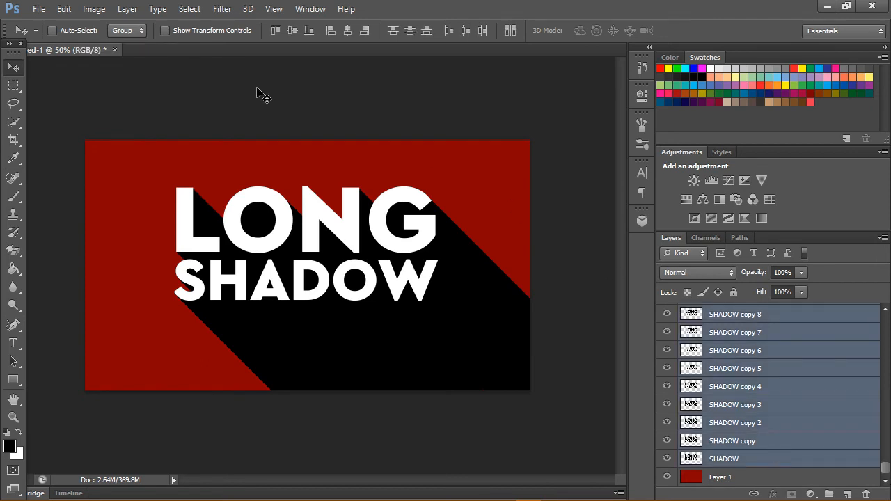
{"action": "left_click", "coordinate": [128, 9]}
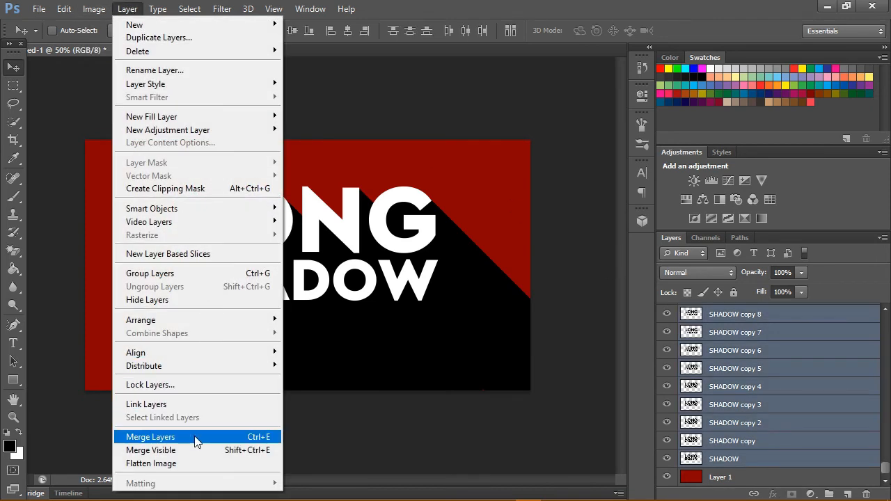
{"action": "left_click", "coordinate": [194, 436]}
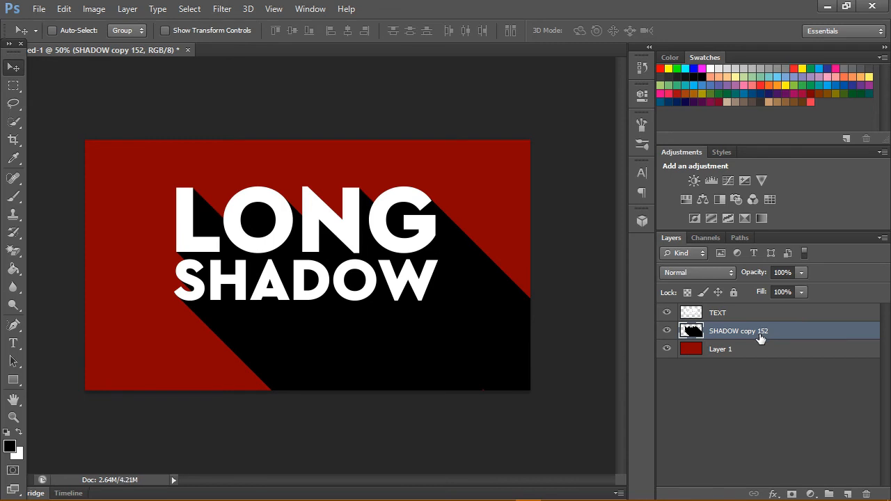
Rename the merged black shadow layer as SHADOW.
{"action": "double_click", "coordinate": [756, 333]}
{"action": "left_click_drag", "start_coordinate": [746, 332], "coordinate": [783, 339]}
{"action": "key", "text": "BackSpace"}
{"action": "key", "text": "BackSpace"}
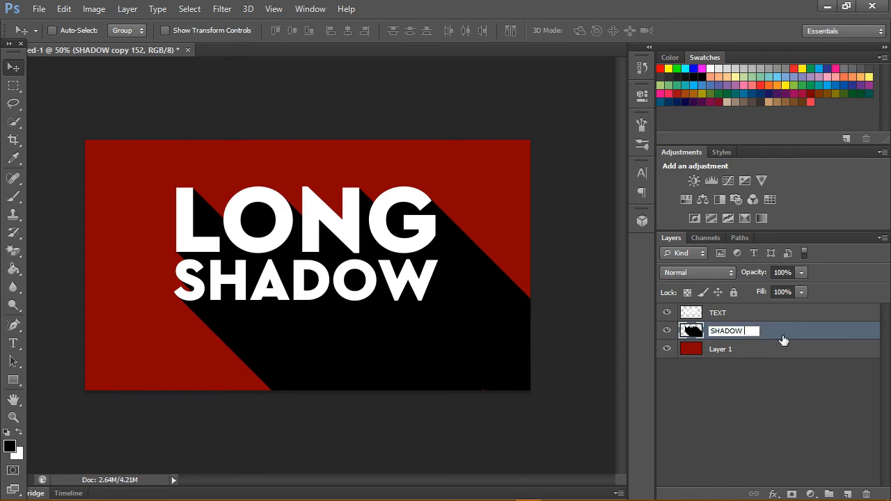
{"action": "key", "text": "Return"}
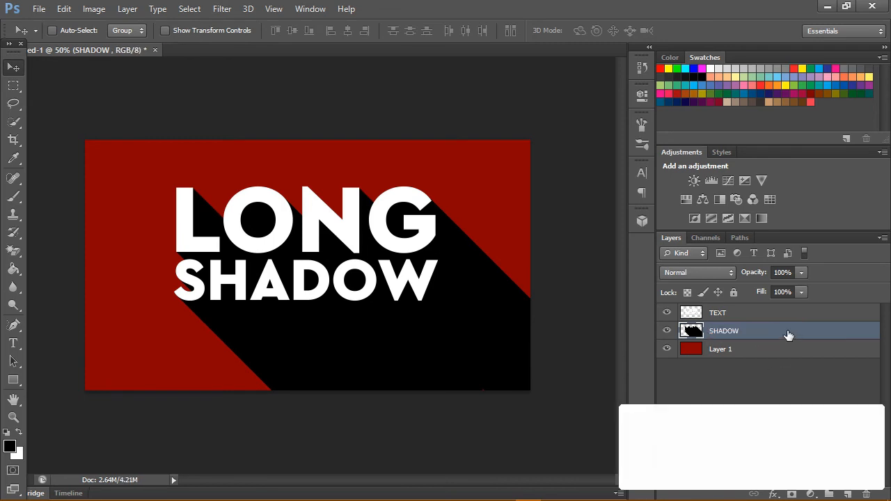
Set the SHADOW layer's opacity to 40%.
{"action": "left_click", "coordinate": [793, 273]}
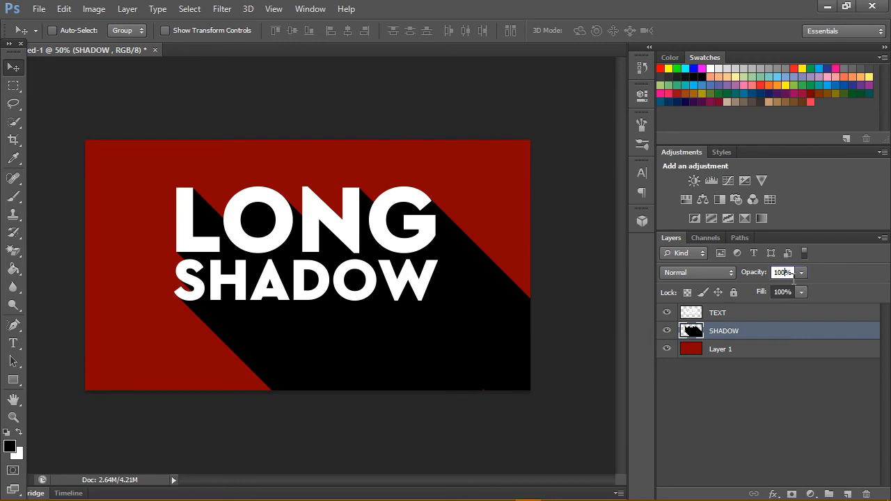
{"action": "type", "text": "40"}
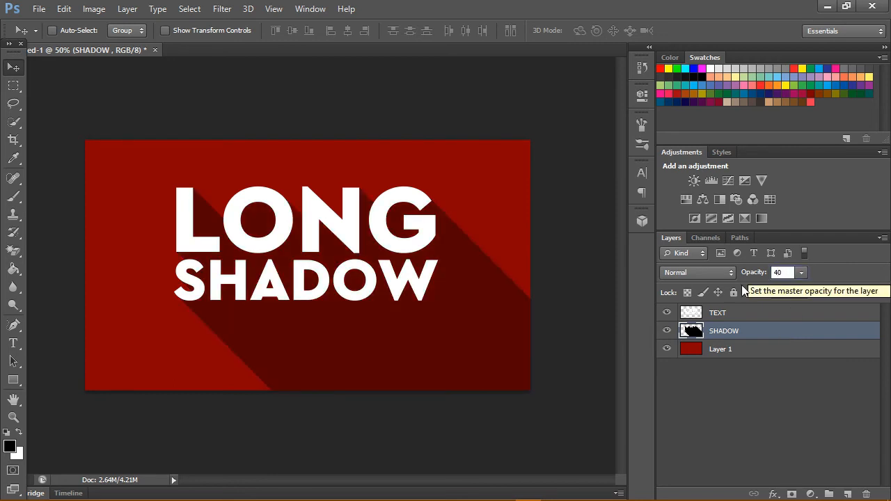
{"action": "left_click", "coordinate": [793, 292]}
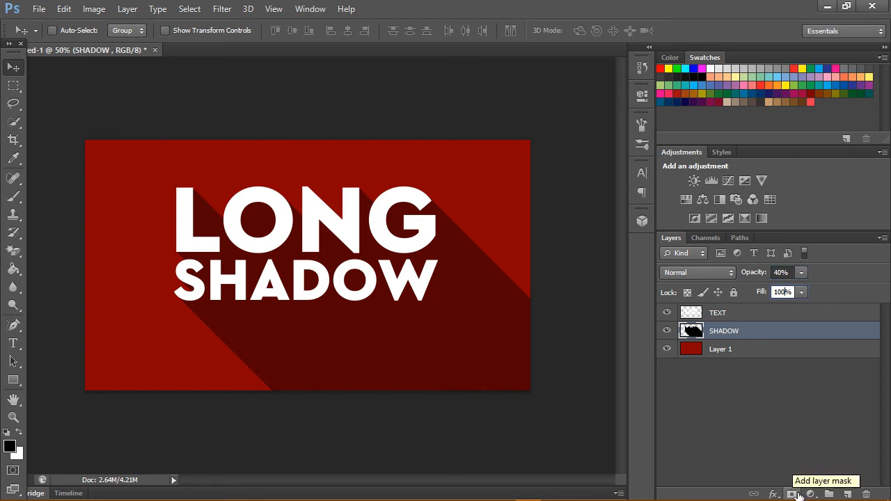
Add a layer mask to the SHADOW layer and make the mask active.
{"action": "left_click", "coordinate": [792, 494]}
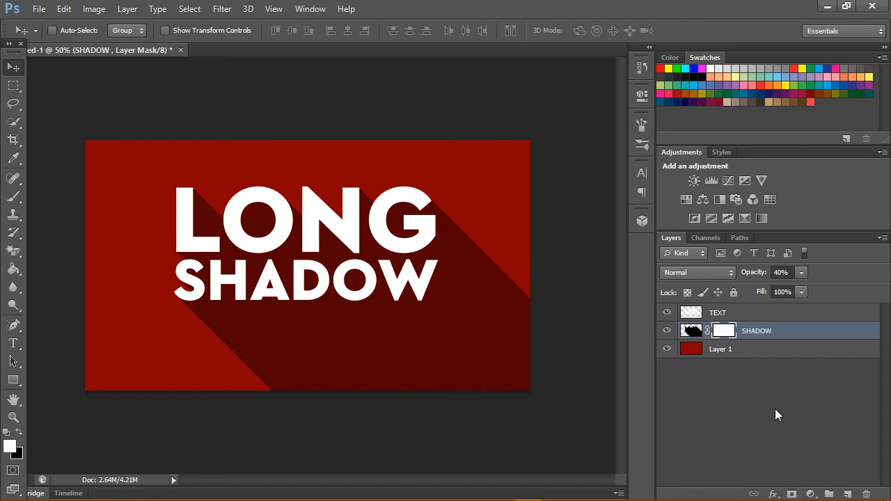
{"action": "left_click", "coordinate": [755, 369]}
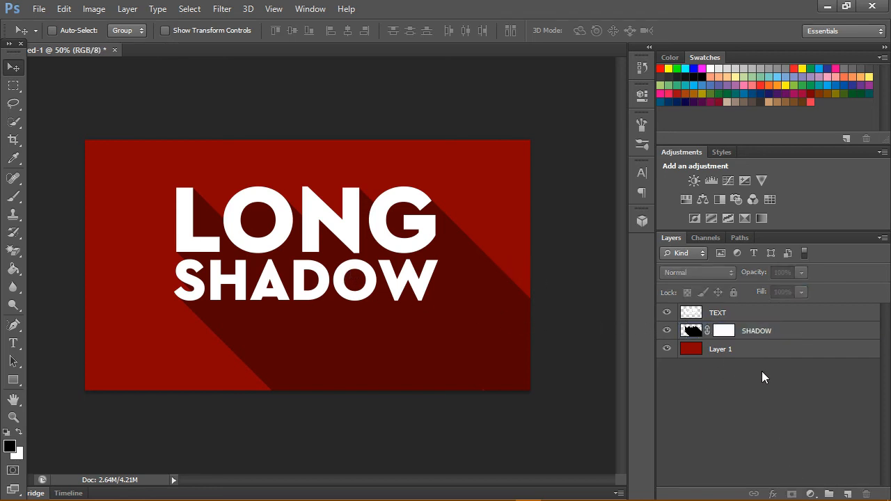
{"action": "left_click", "coordinate": [729, 337]}
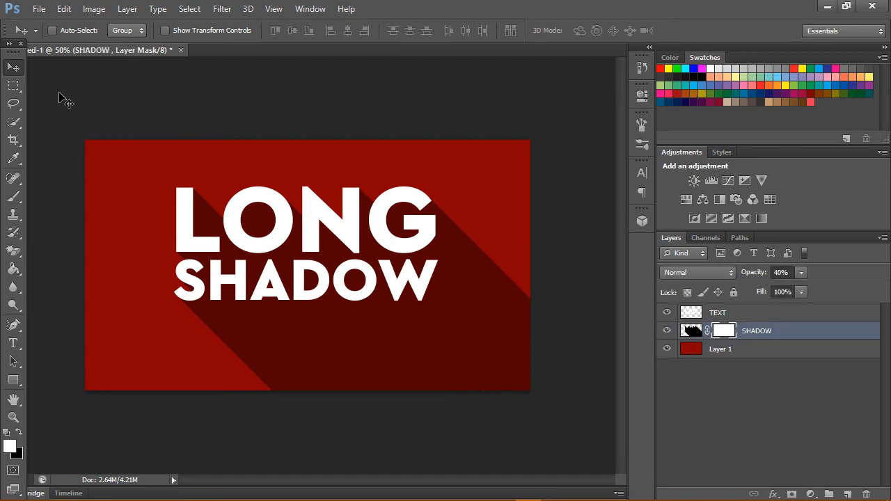
Draw a linear white-to-black gradient on the SHADOW mask, diagonally from the middle of the word SHADOW past the canvas's lower-right area.
{"action": "left_click", "coordinate": [19, 271]}
{"action": "right_click", "coordinate": [22, 273]}
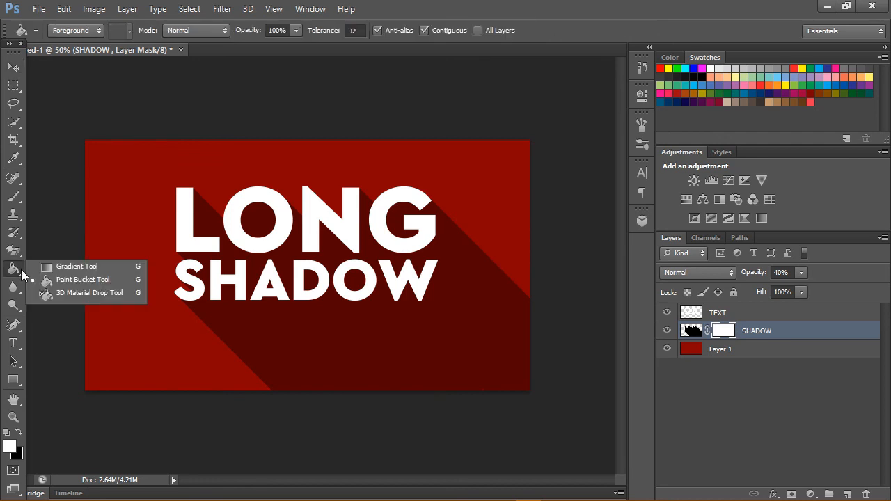
{"action": "left_click", "coordinate": [77, 267]}
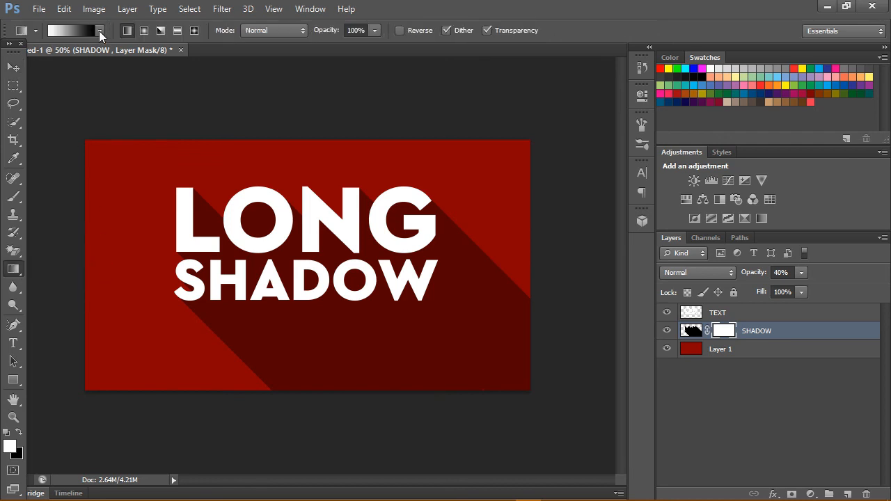
{"action": "left_click", "coordinate": [100, 36]}
{"action": "double_click", "coordinate": [36, 66]}
{"action": "left_click", "coordinate": [713, 392]}
{"action": "left_click", "coordinate": [725, 332]}
{"action": "left_click_drag", "start_coordinate": [328, 293], "coordinate": [502, 444]}
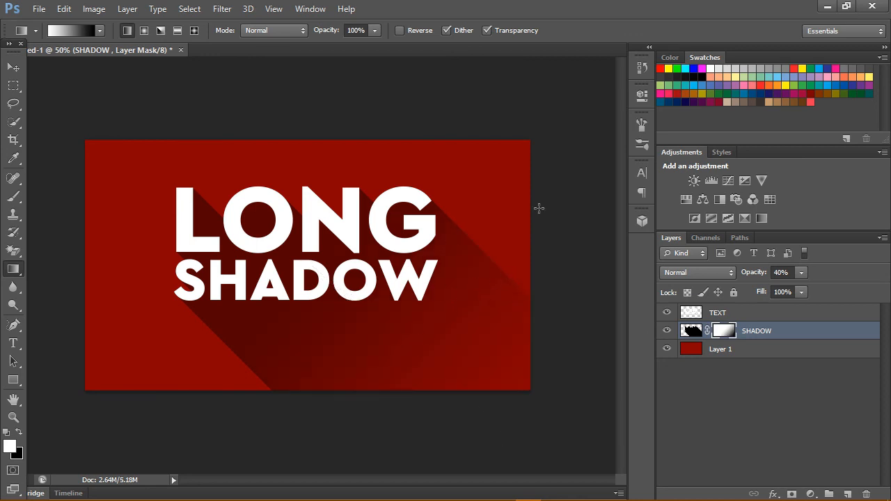
Collapse the docked panels to icons and examine the finished long shadow text at 100% zoom.
{"action": "left_click", "coordinate": [884, 46]}
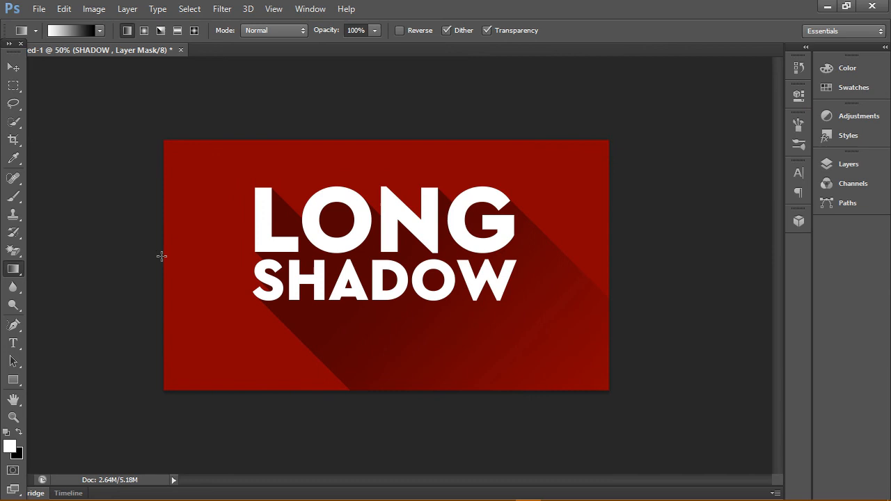
{"action": "left_click", "coordinate": [13, 417]}
{"action": "left_click", "coordinate": [365, 32]}
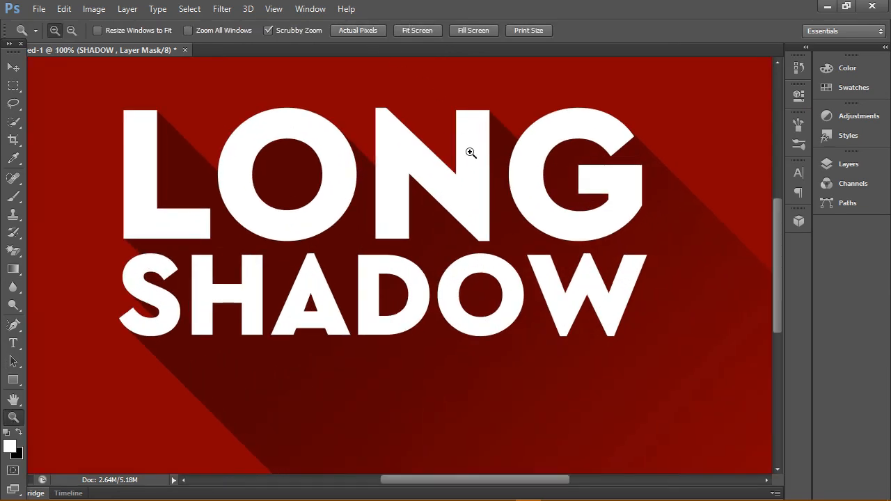